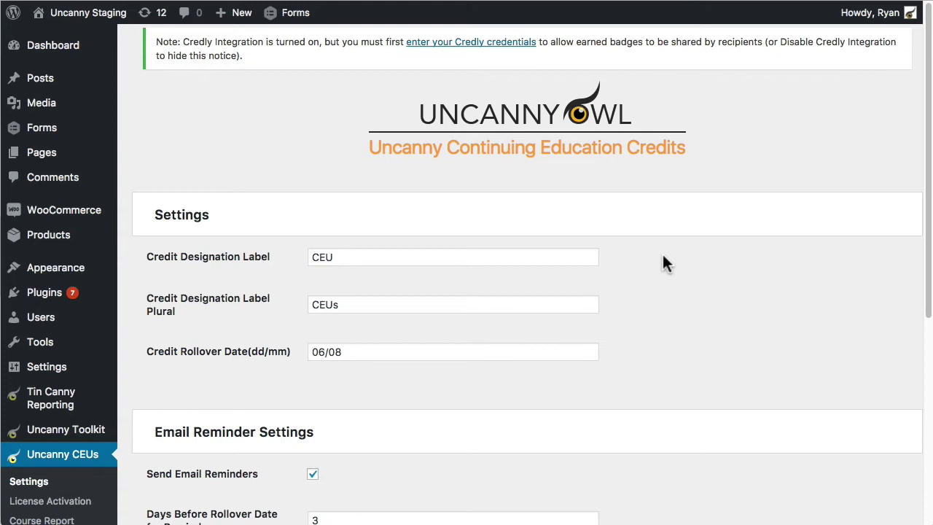
# - Highlight the credit rollover date 06/08 on the settings page
pyautogui.scroll(-1, 277, 291)
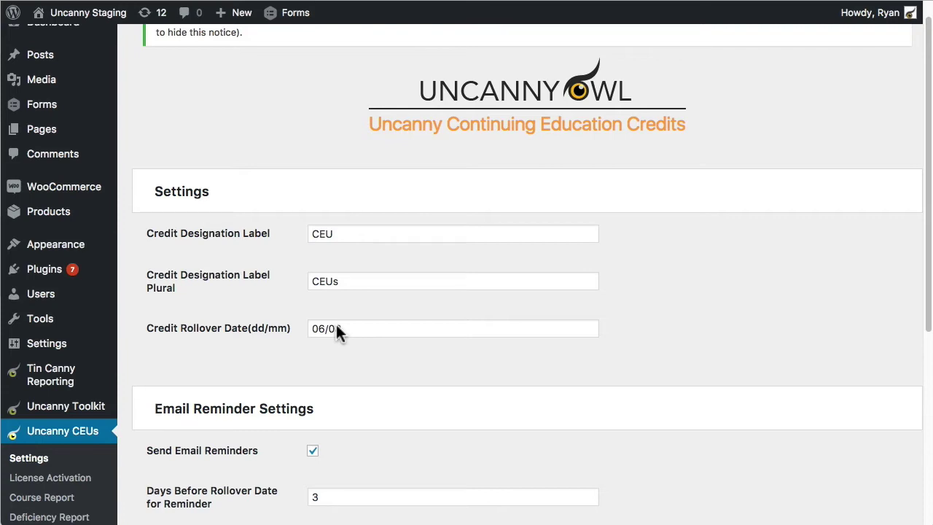
pyautogui.doubleClick(336, 328)
pyautogui.click(387, 327)
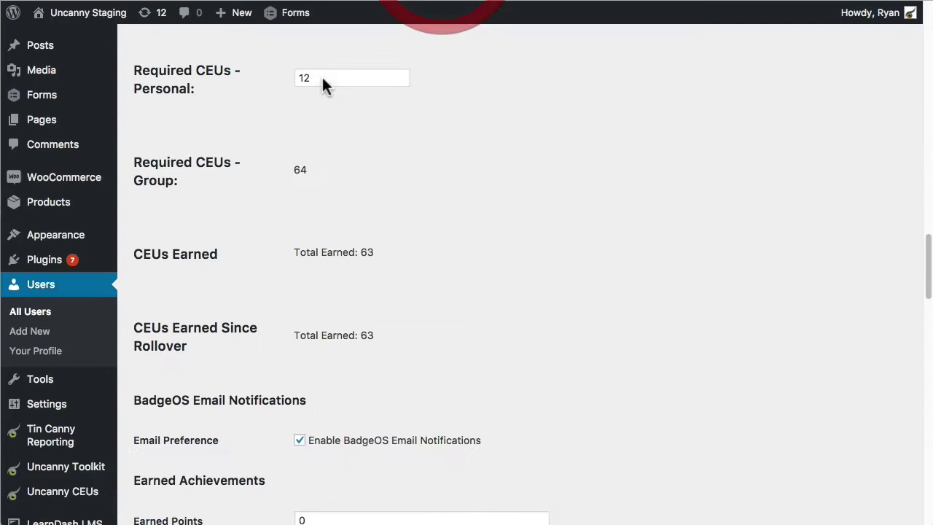
# - Scroll ReqCreditsUser1's profile to Required CEUs and select the personal value 12
pyautogui.scroll(15, 451, 164)
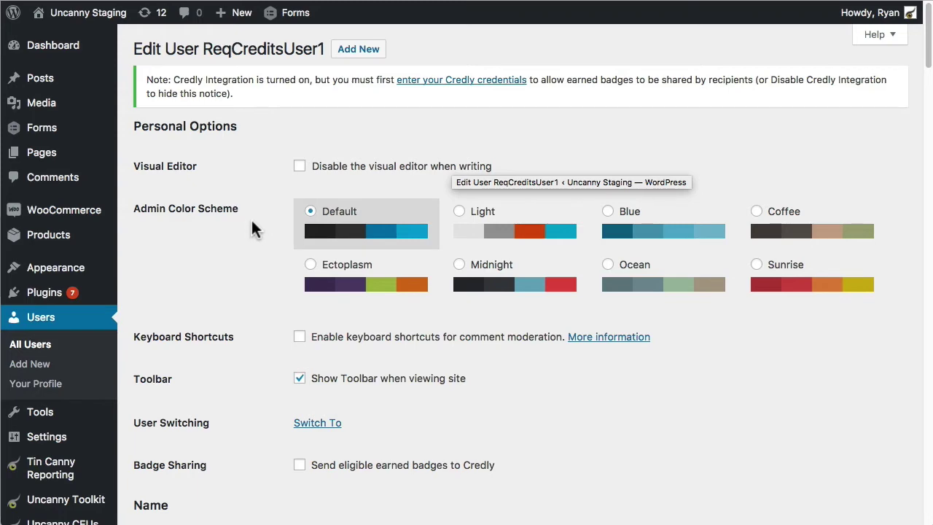
pyautogui.scroll(-5, 252, 227)
pyautogui.scroll(-10, 251, 221)
pyautogui.scroll(-6, 251, 222)
pyautogui.scroll(-4, 250, 222)
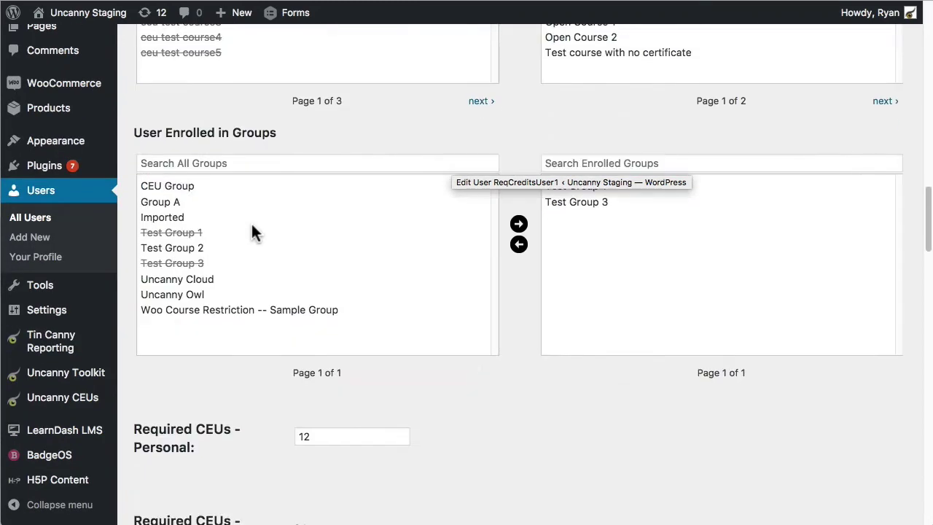
pyautogui.scroll(-5, 250, 222)
pyautogui.scroll(-1, 255, 235)
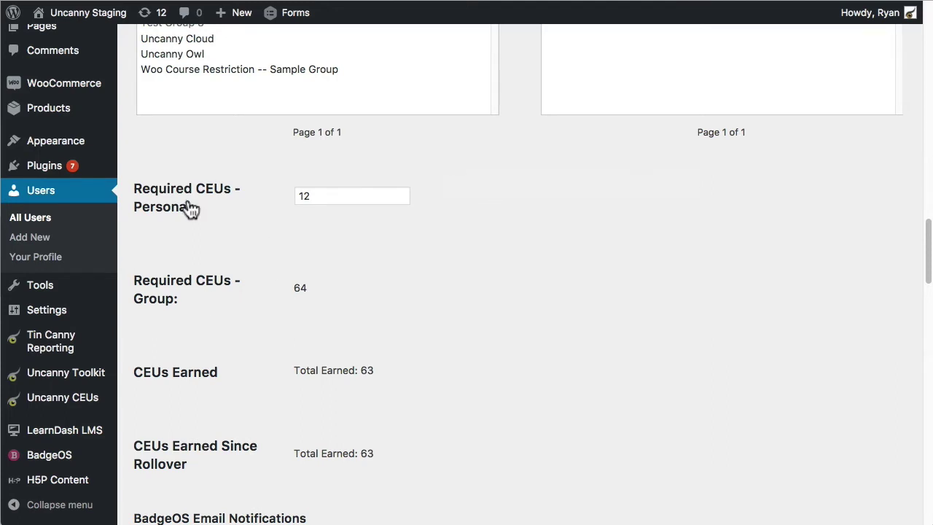
pyautogui.moveTo(350, 196); pyautogui.dragTo(286, 193)
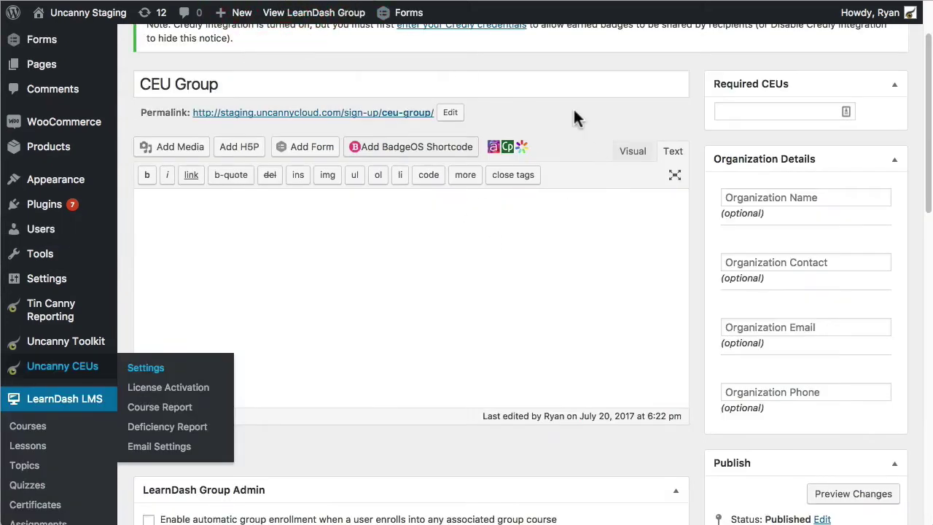
pyautogui.click(562, 78)
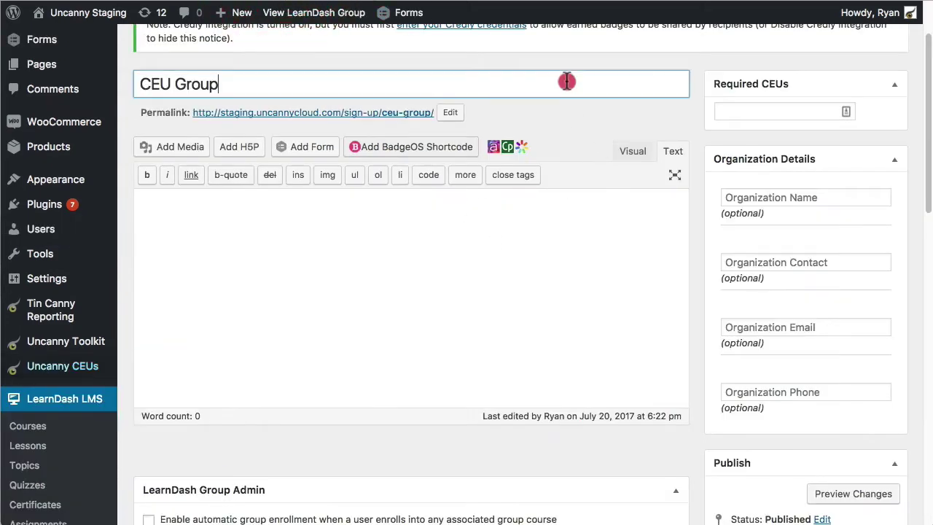
pyautogui.click(758, 110)
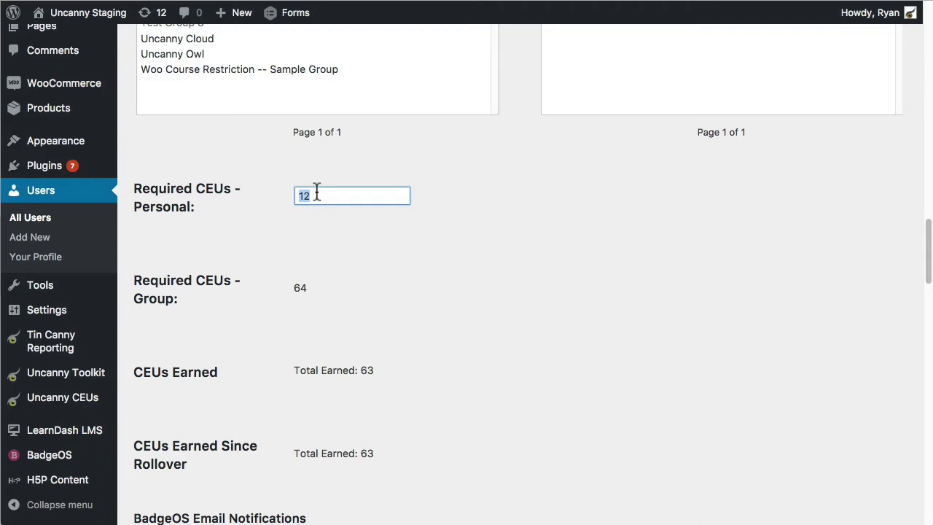
pyautogui.moveTo(295, 287); pyautogui.dragTo(318, 287)
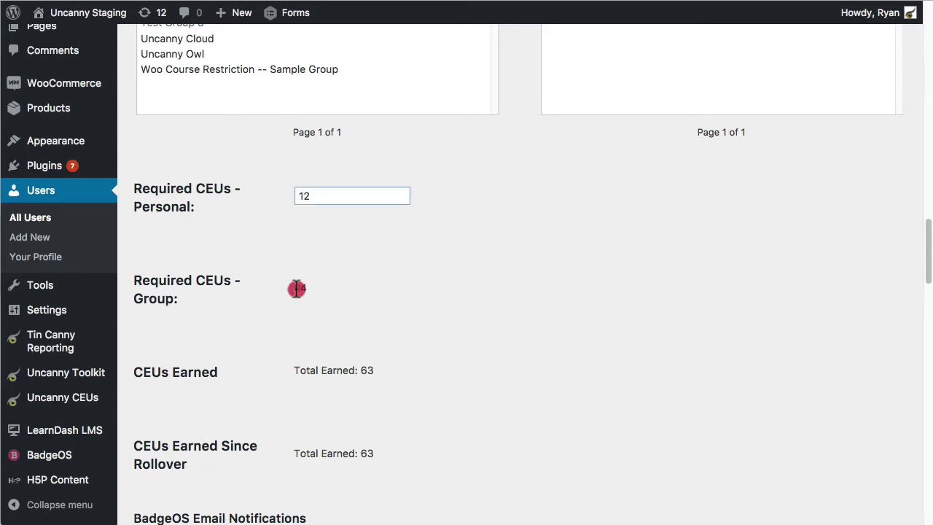
pyautogui.click(433, 266)
pyautogui.moveTo(299, 370); pyautogui.dragTo(378, 371)
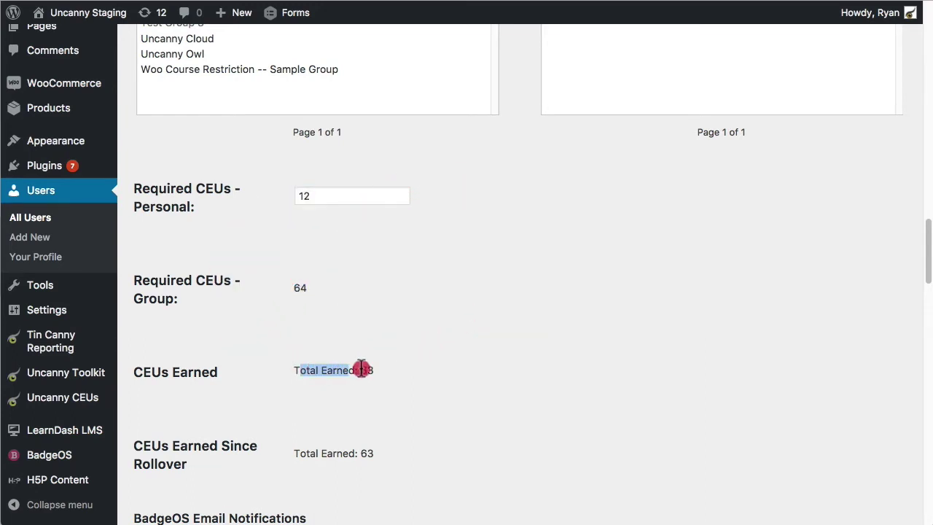
pyautogui.click(407, 372)
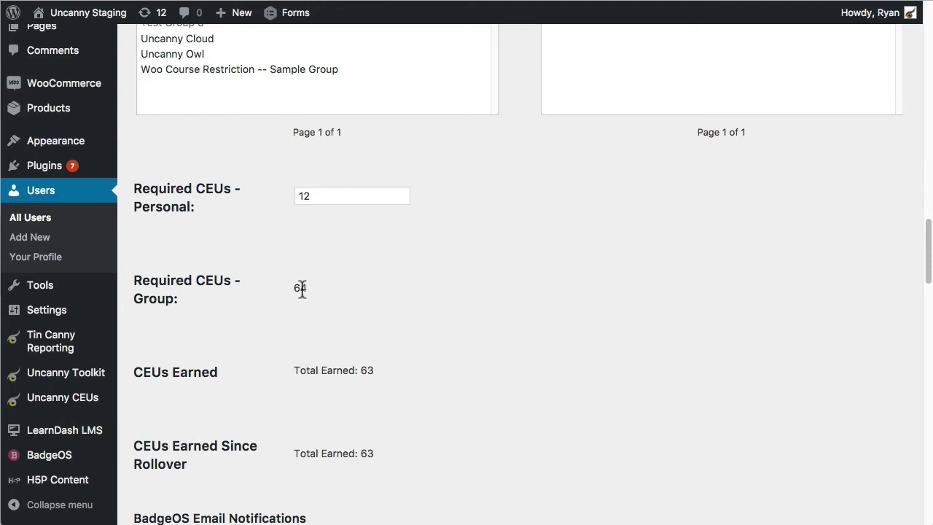
pyautogui.moveTo(63, 397)
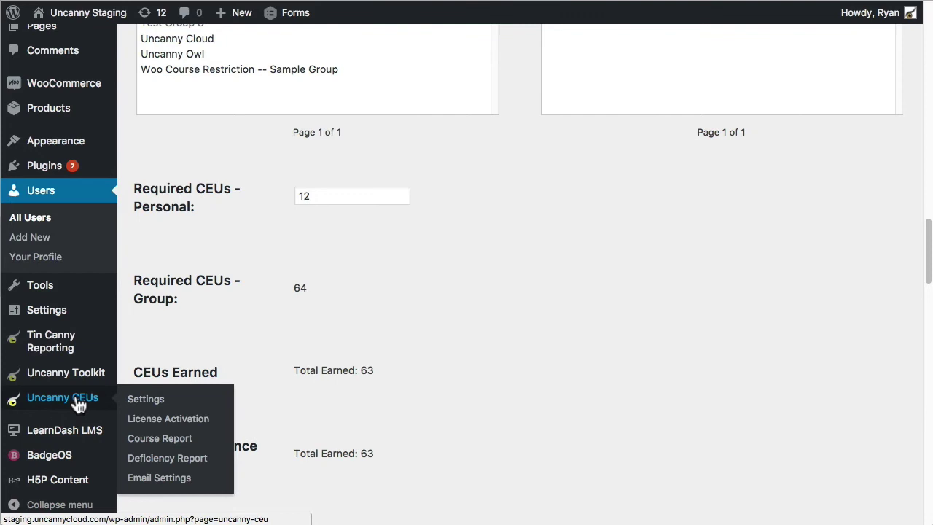
# - Run the Deficiency Report for all users, with no user or group filter, and review the results
pyautogui.click(169, 457)
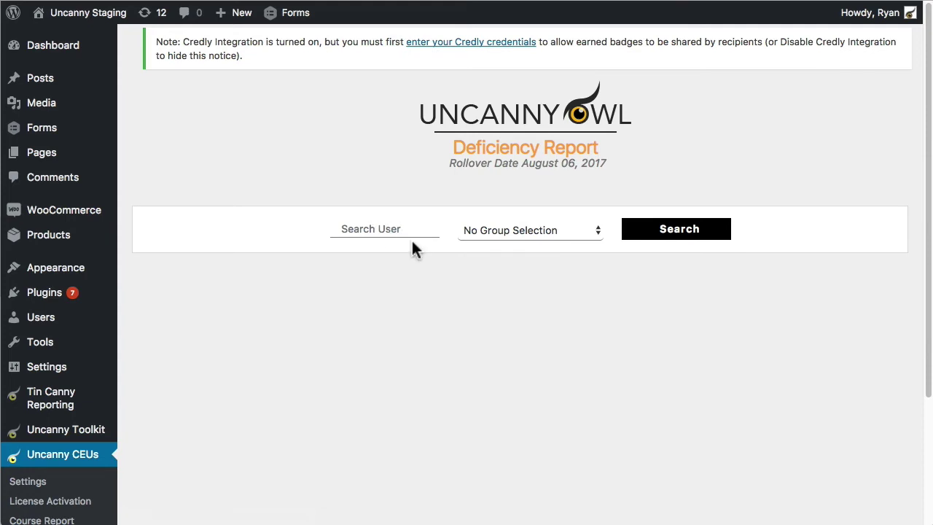
pyautogui.click(690, 230)
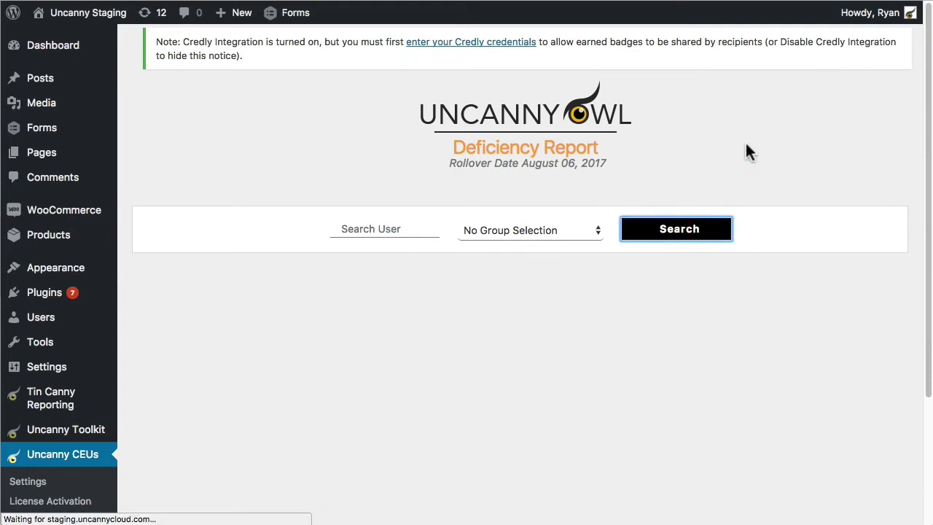
pyautogui.scroll(-1, 725, 146)
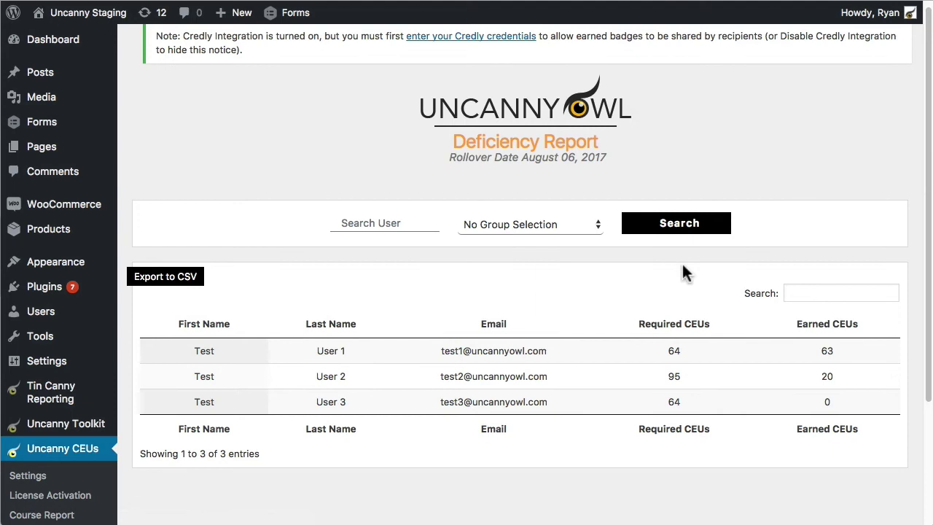
pyautogui.scroll(-2, 319, 121)
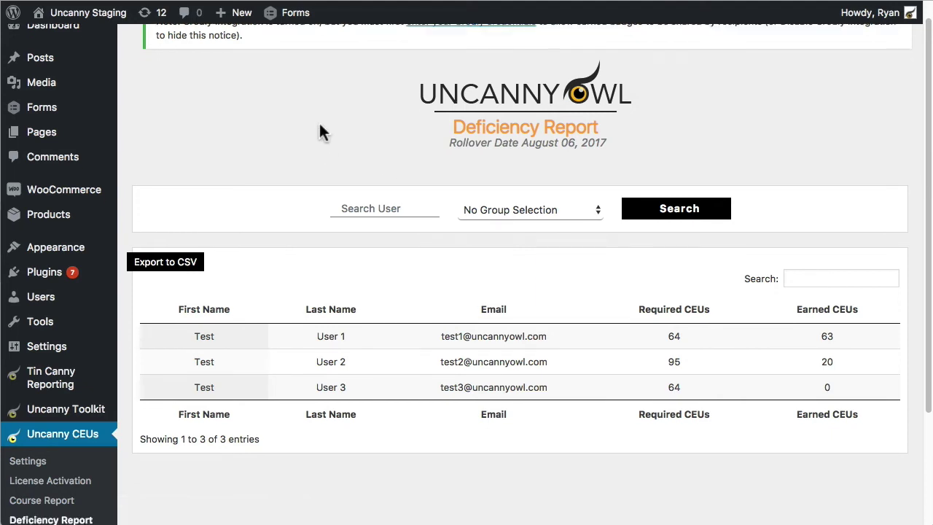
# - Show the Email Reminder Settings, highlighting the 3 days before rollover, and review the email body
pyautogui.click(29, 441)
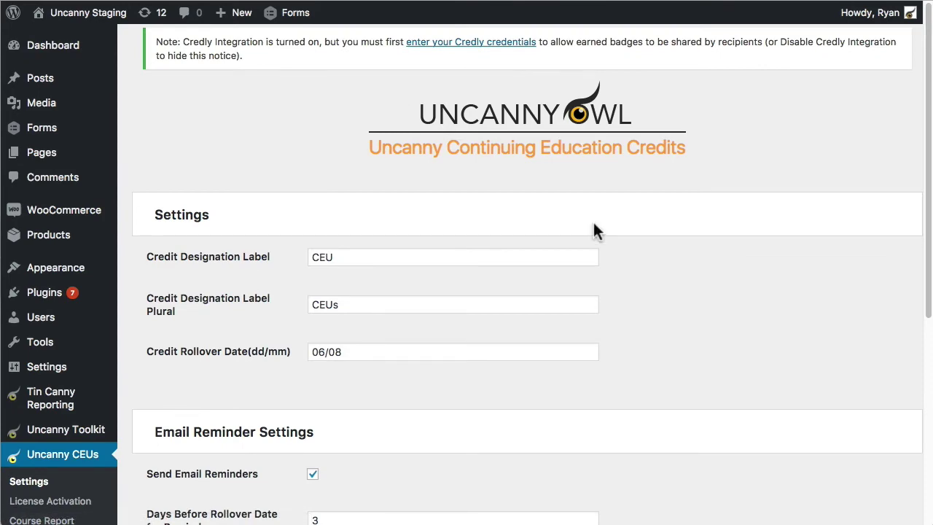
pyautogui.scroll(-2, 689, 246)
pyautogui.scroll(-7, 681, 277)
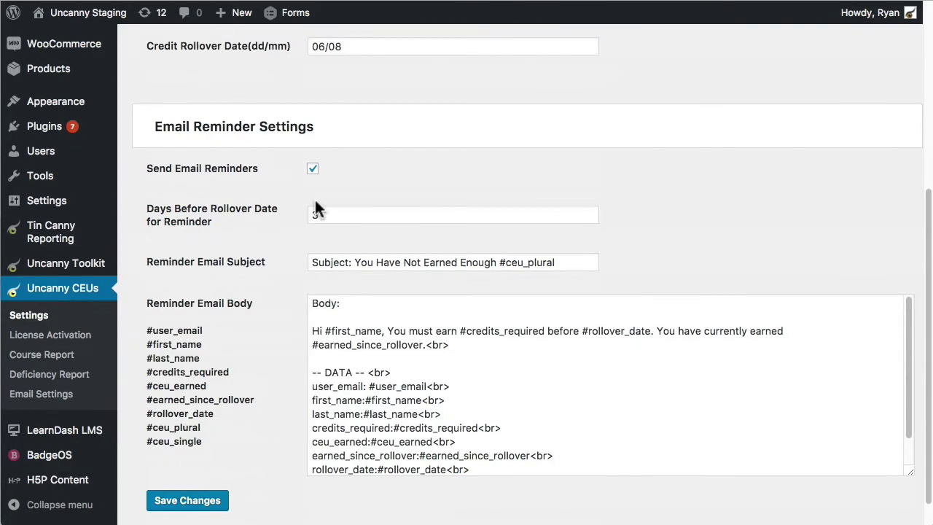
pyautogui.moveTo(346, 214); pyautogui.dragTo(314, 215)
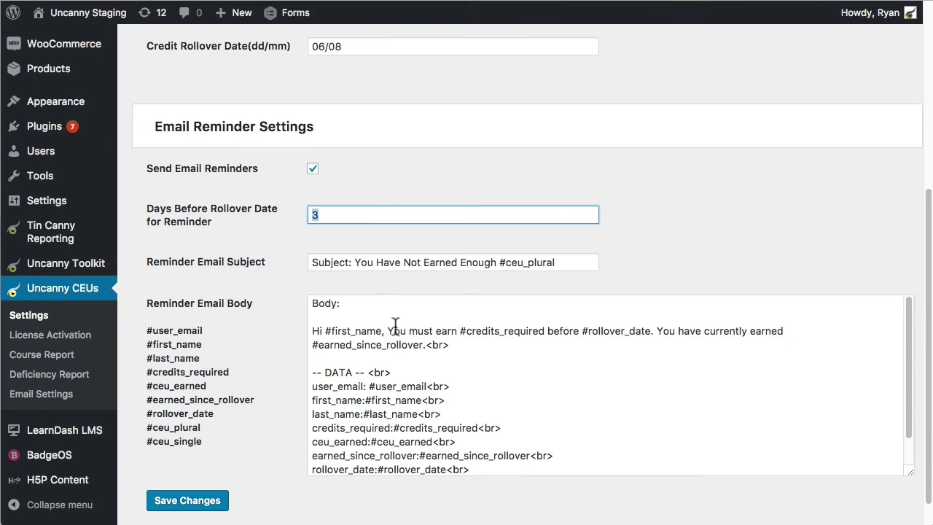
pyautogui.scroll(-1, 389, 356)
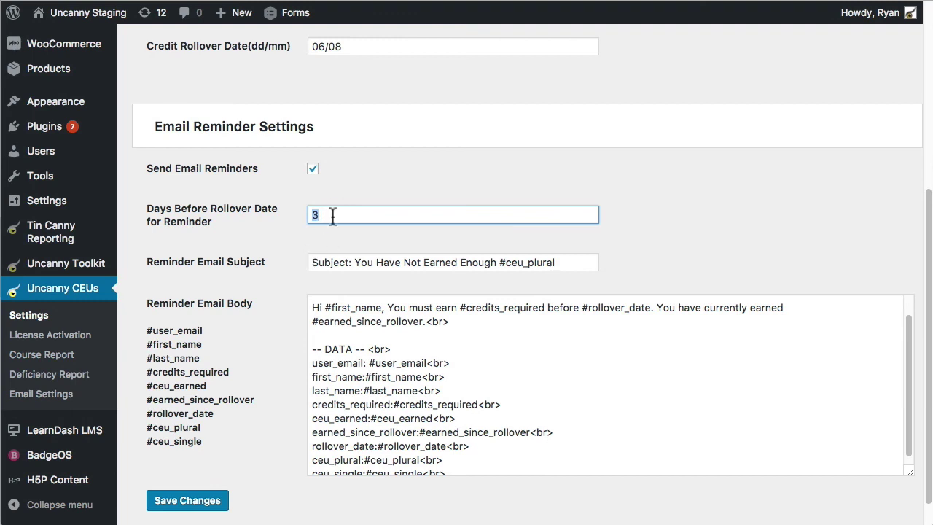
# - Rerun the Deficiency Report search for all users
pyautogui.click(51, 374)
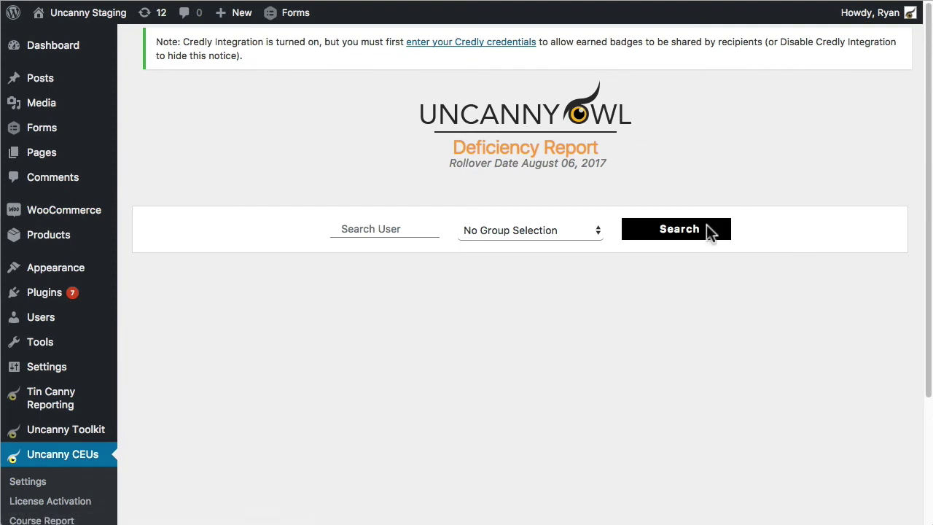
pyautogui.click(704, 223)
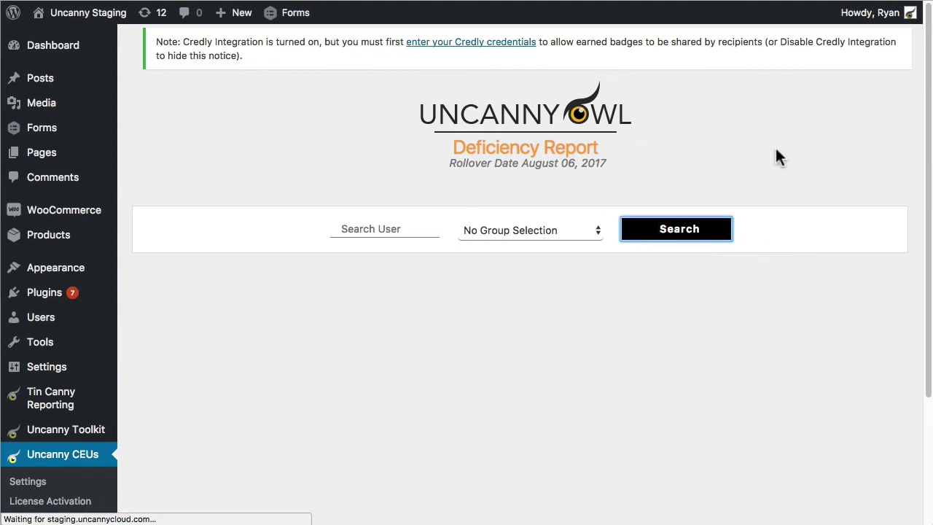